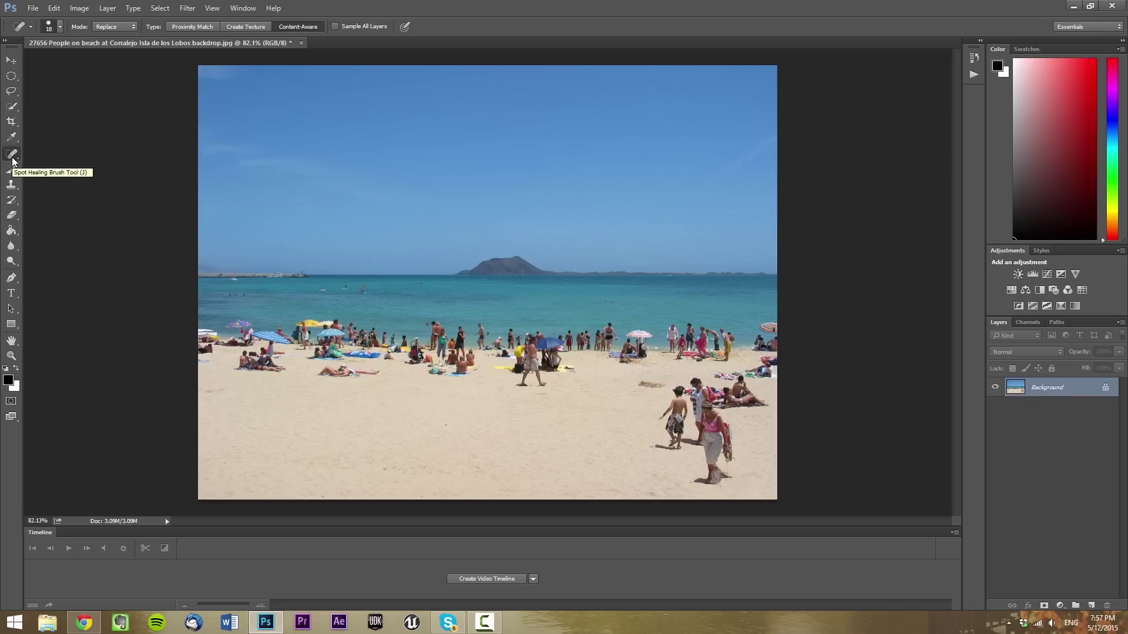
left_click(11, 187)
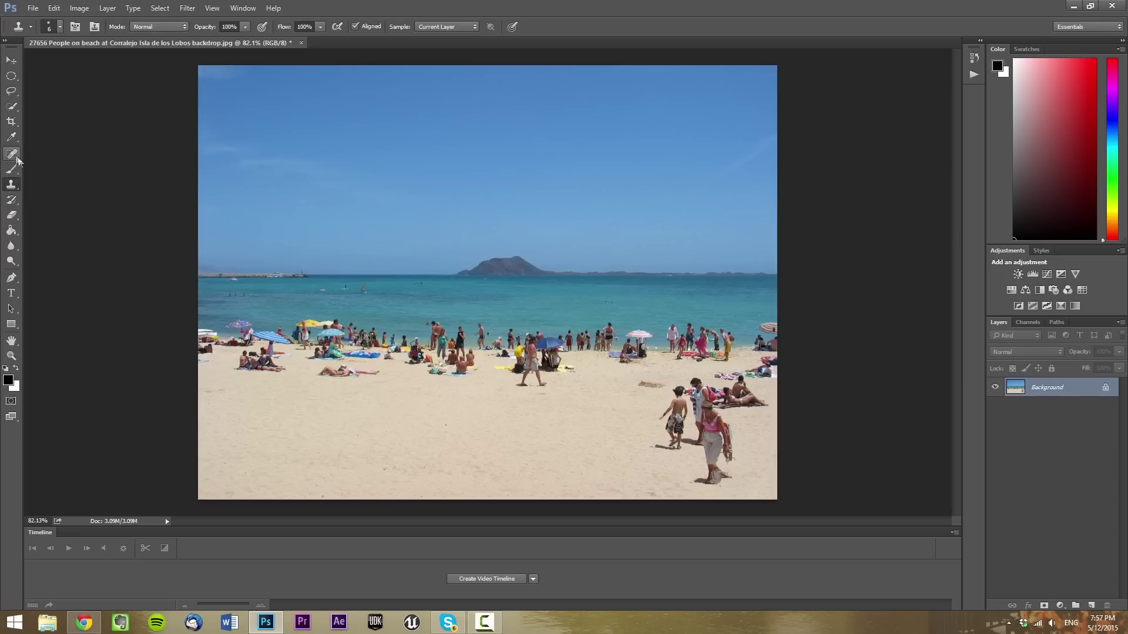
left_click(15, 156)
left_click(15, 186)
Set the Spot Healing Brush to Normal mode with the Content-Aware type.
left_click(13, 154)
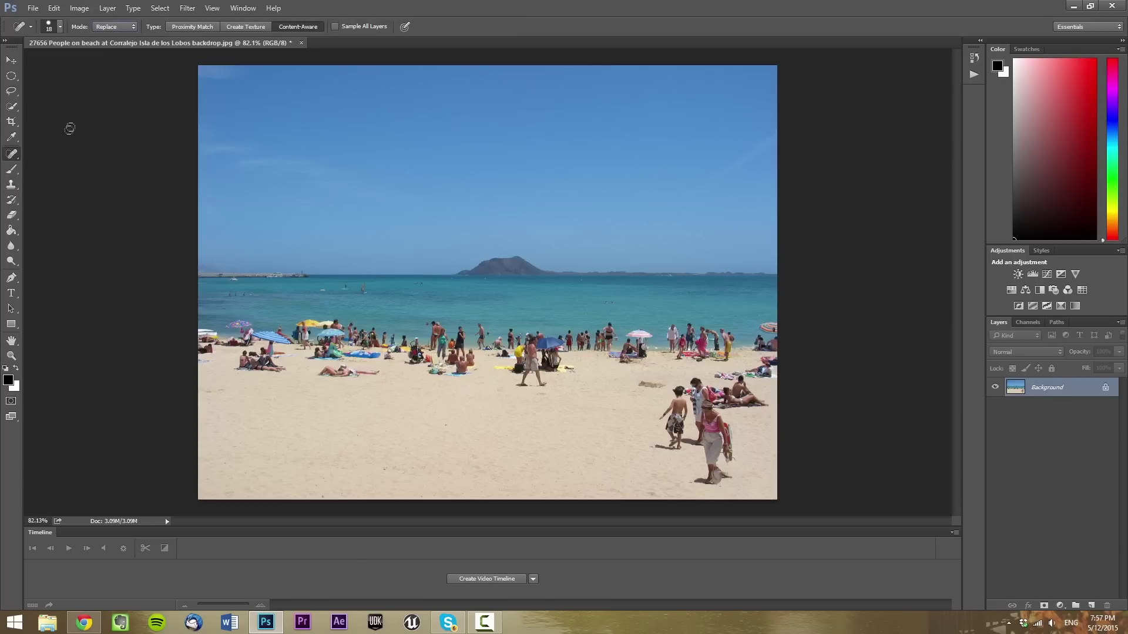
left_click(116, 28)
left_click(117, 45)
left_click(286, 29)
key("shift+alt+n")
key("v")
Remove the two sunbathers lying on the open sand below the blue inflatable with the Spot Healing Brush.
scroll(343, 388, "up", 1)
scroll(332, 373, "up", 7)
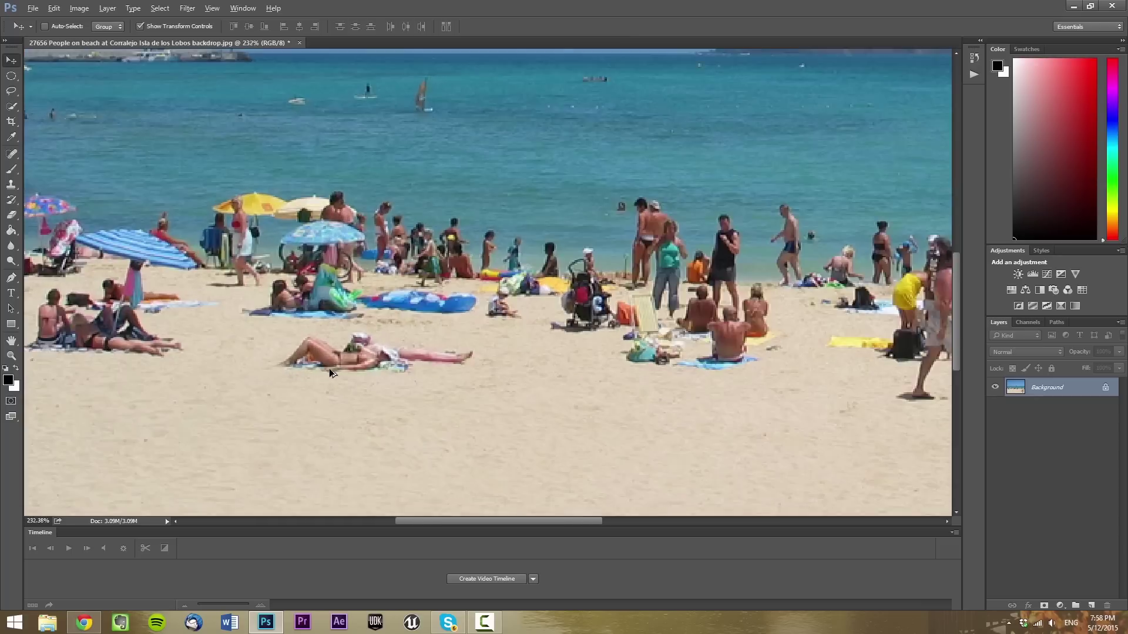
left_click(11, 155)
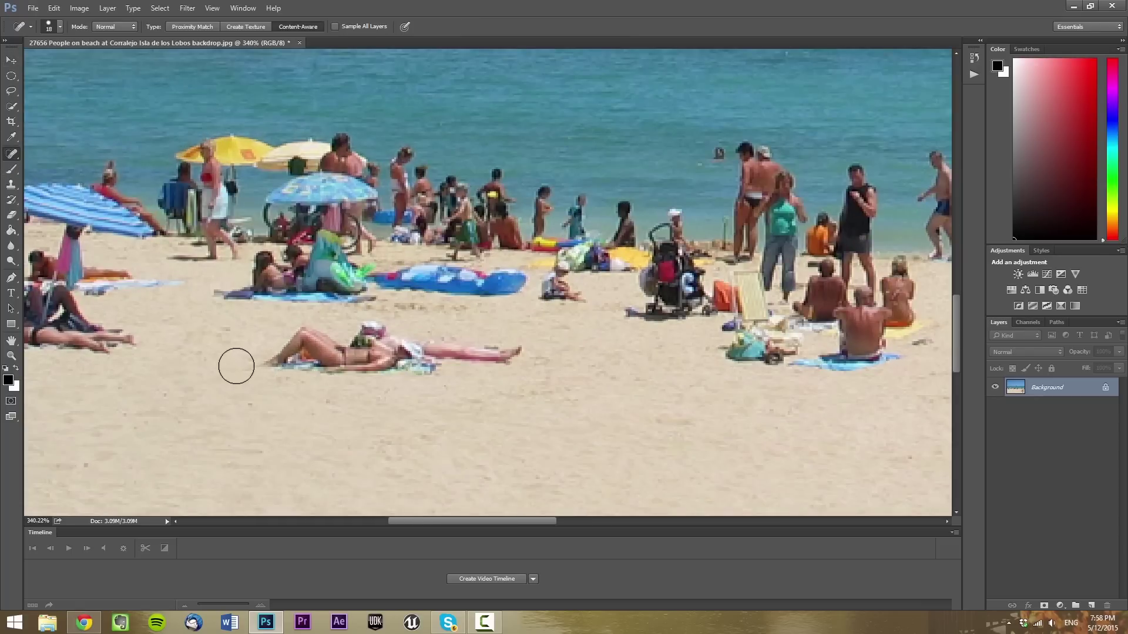
mouse_move(234, 364)
left_mouse_down()
mouse_move(473, 363)
mouse_move(505, 337)
mouse_move(323, 332)
mouse_move(270, 353)
left_mouse_up()
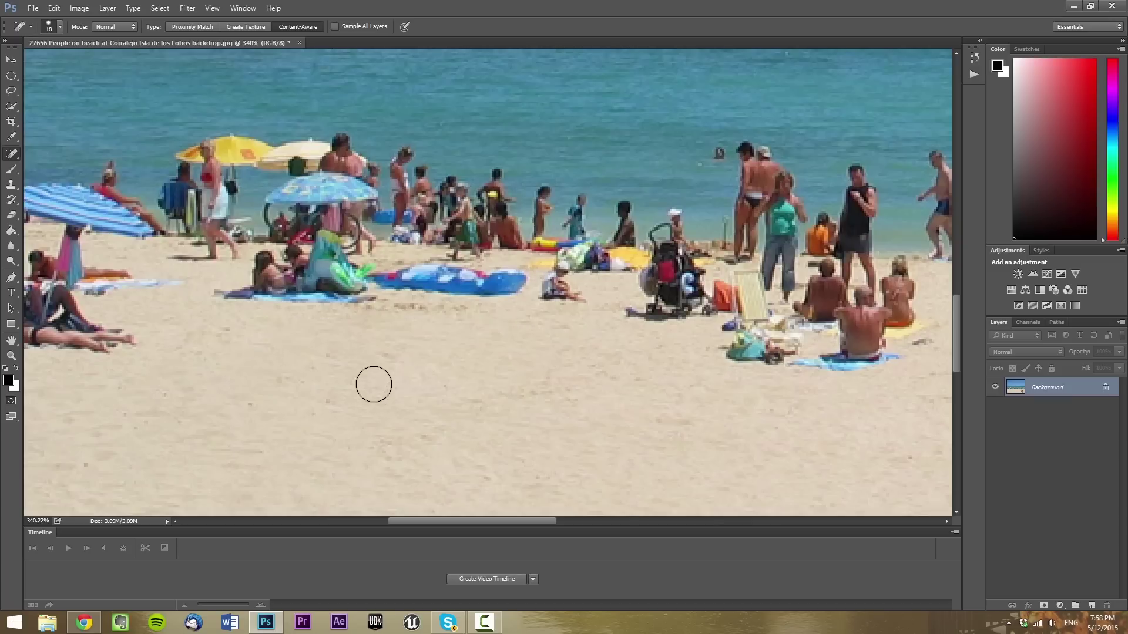
Try to heal away the children at the waterline beside the stroller with one Spot Healing Brush stroke.
scroll(640, 378, "down", 2)
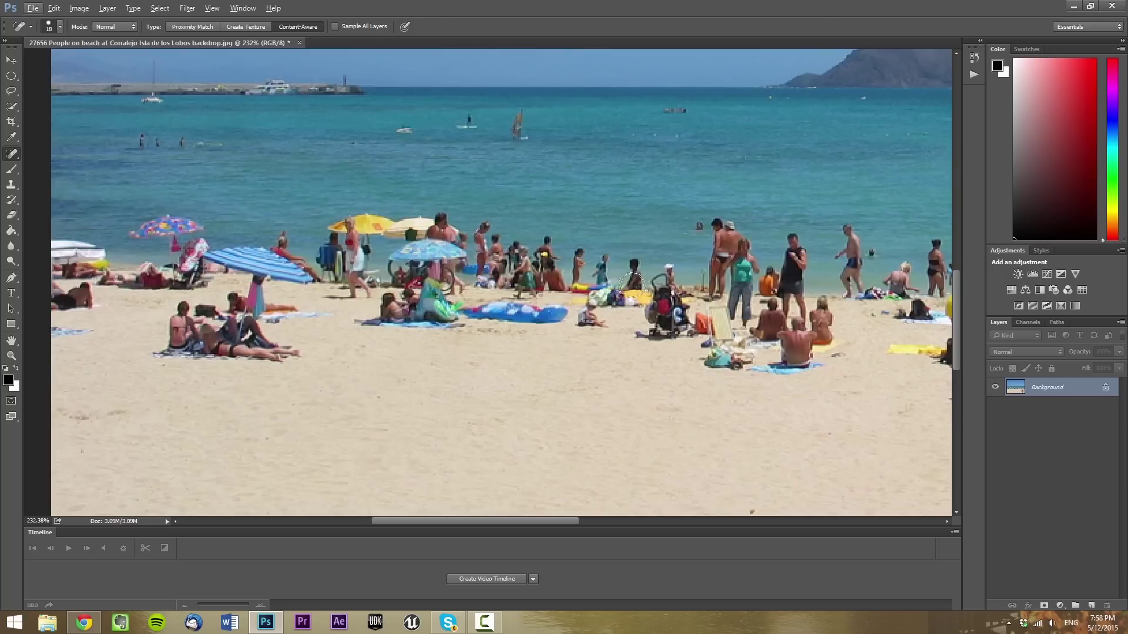
mouse_move(666, 274)
left_mouse_down()
mouse_move(639, 292)
mouse_move(631, 268)
mouse_move(593, 286)
mouse_move(596, 261)
mouse_move(581, 293)
mouse_move(574, 259)
mouse_move(561, 282)
mouse_move(547, 245)
mouse_move(540, 283)
mouse_move(585, 290)
left_mouse_up()
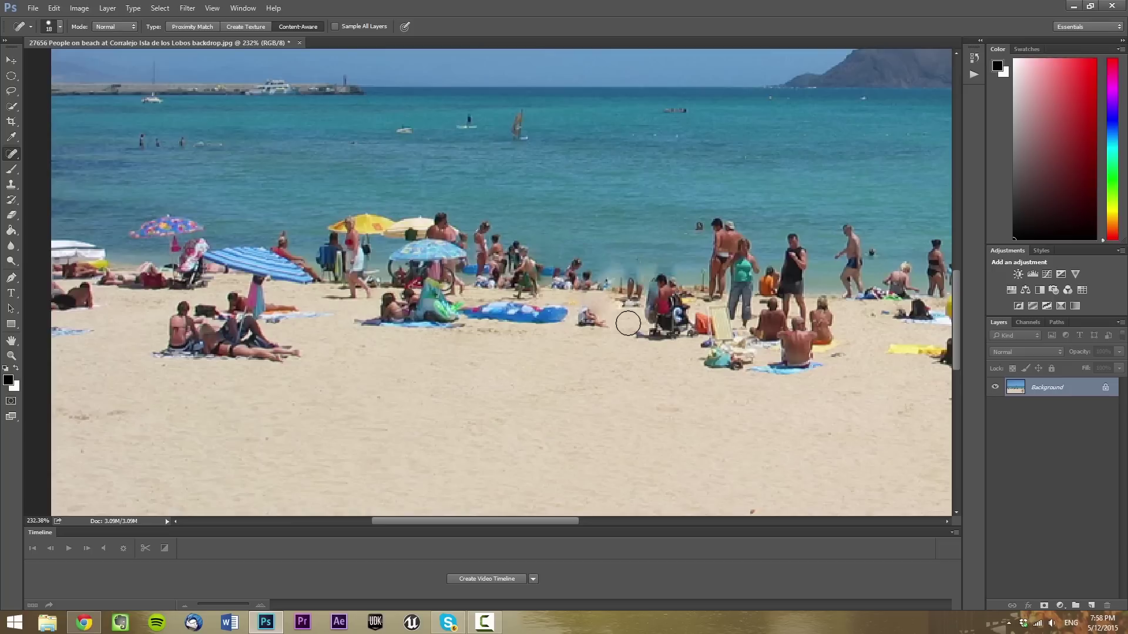
key("ctrl+z")
Clone seawater over the children standing at the waterline to the left of the stroller.
key("s")
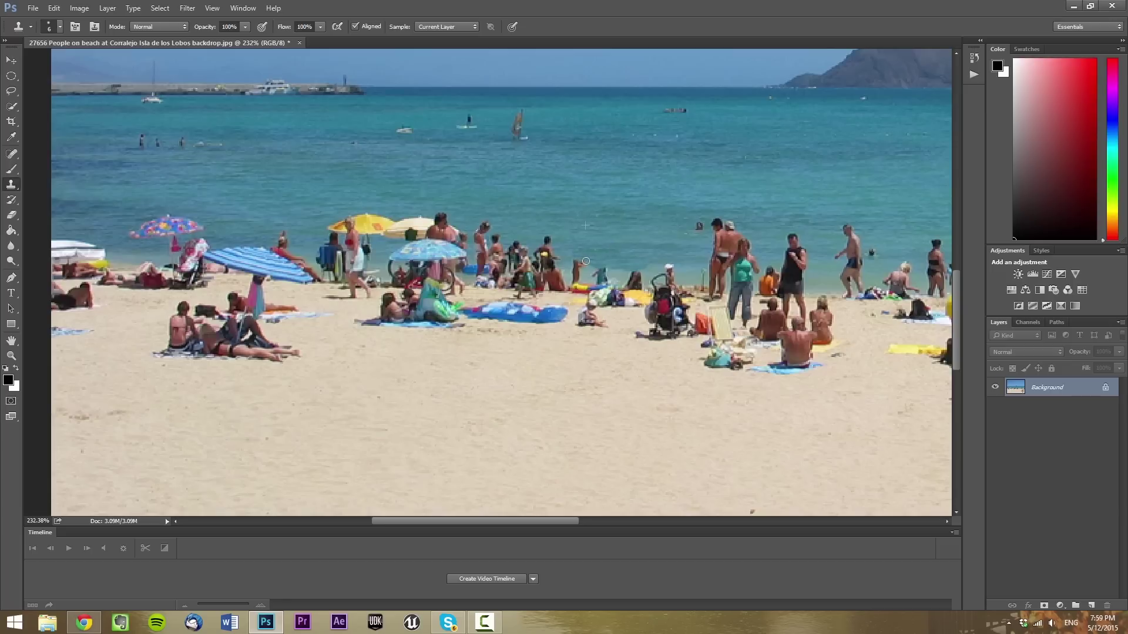
left_click_drag(586, 261, 574, 262)
Remove the windsurfer, the paddleboarder, the small boat and the distant swimmers near the pier with the Spot Healing Brush.
scroll(655, 263, "down", 4, "alt")
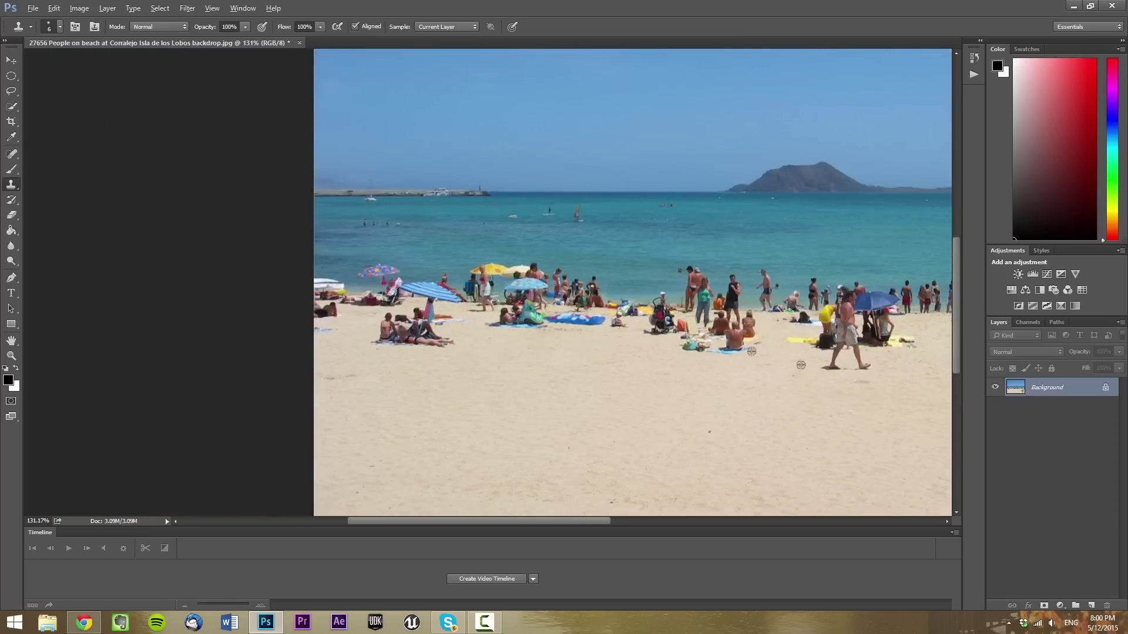
left_click_drag(588, 520, 656, 521)
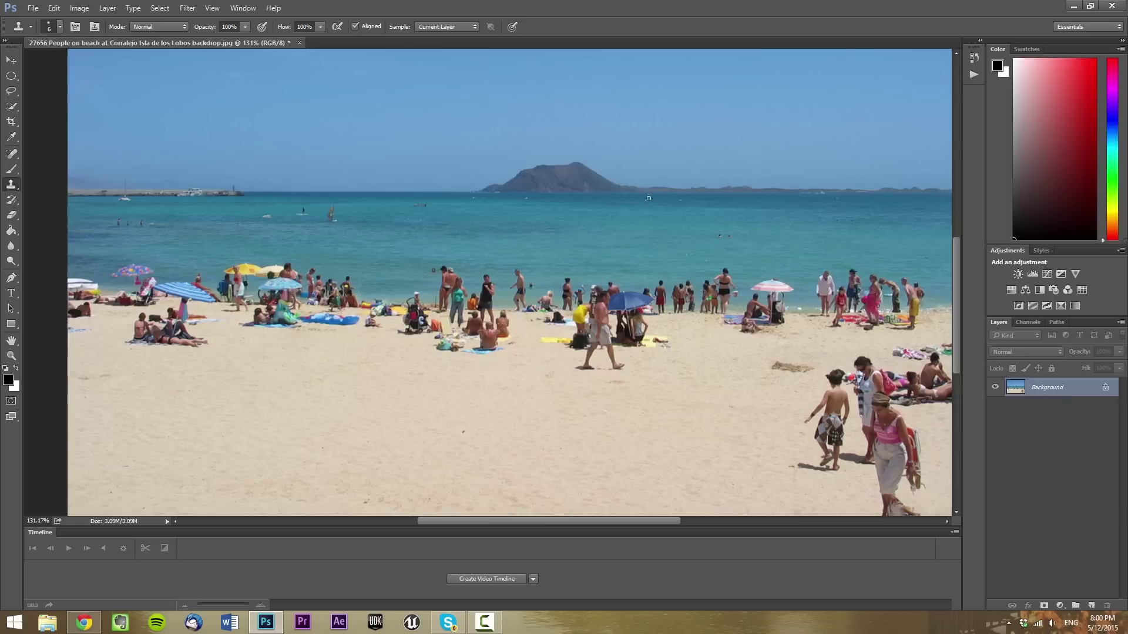
left_click(11, 154)
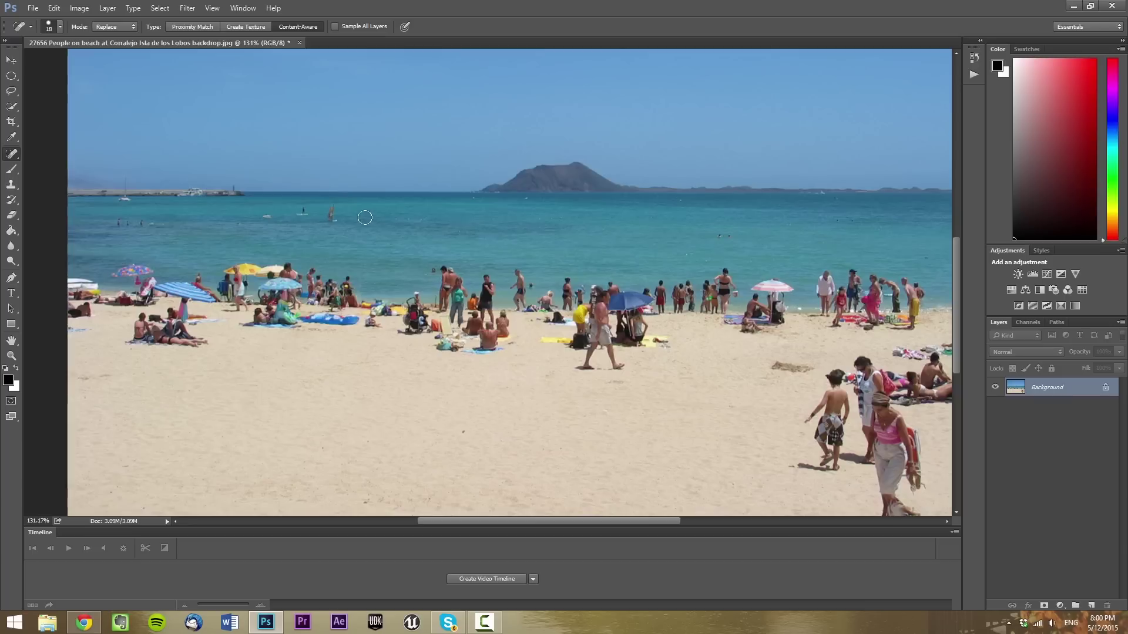
left_click_drag(333, 206, 330, 226)
left_click(301, 208)
left_click(267, 216)
left_click_drag(125, 224, 166, 224)
left_click(114, 223)
Clone open sky and horizon over the island's tall peak with the Clone Stamp at brush size 13.
left_click_drag(651, 521, 675, 523)
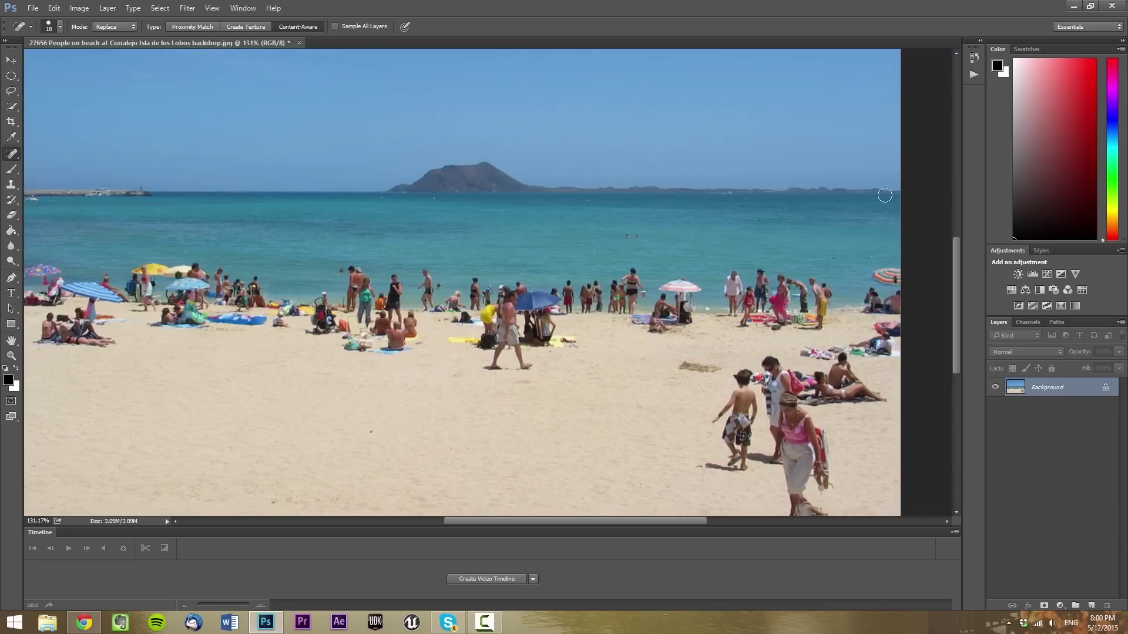
left_click(10, 184)
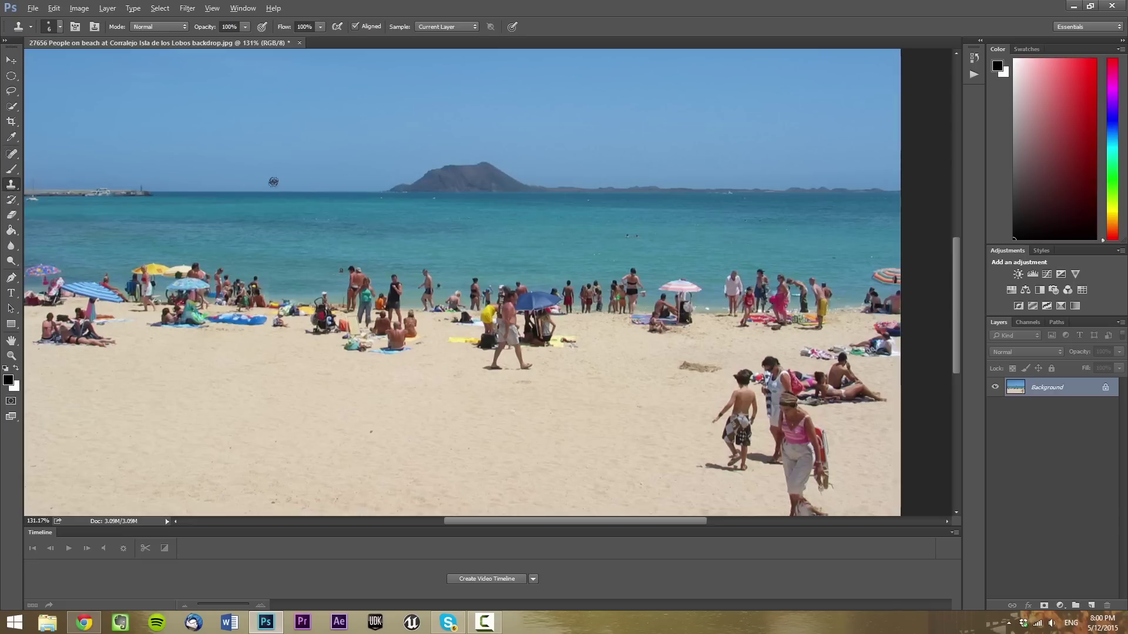
left_click(263, 183, "alt")
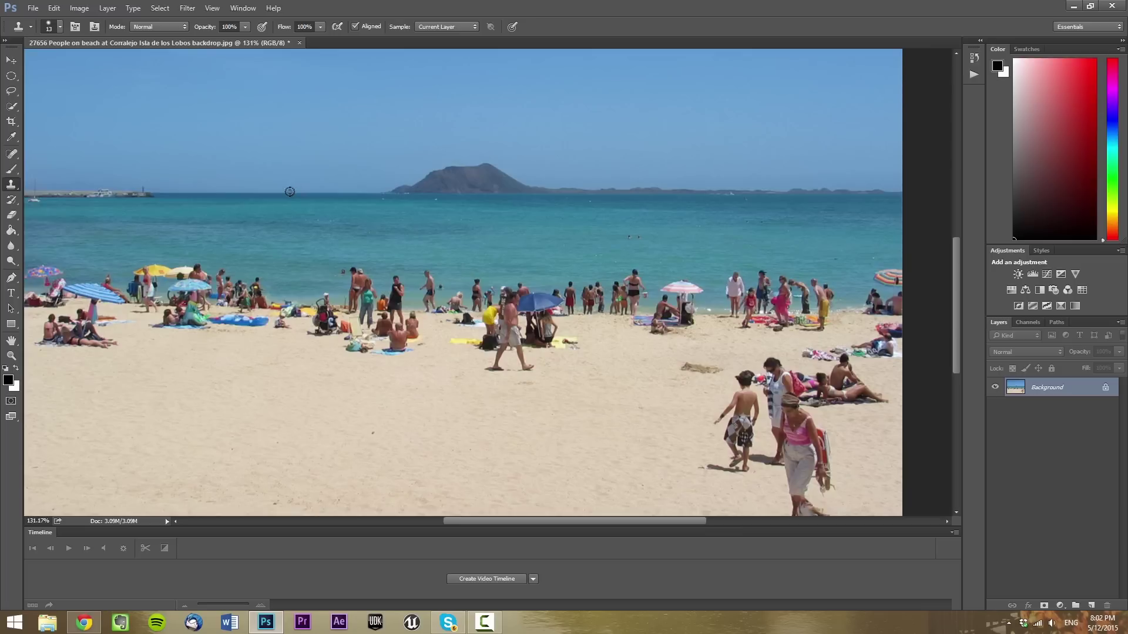
left_click(289, 191, "alt")
mouse_move(389, 192)
left_mouse_down()
mouse_move(423, 193)
mouse_move(401, 183)
mouse_move(454, 179)
mouse_move(421, 176)
mouse_move(499, 168)
mouse_move(487, 162)
mouse_move(408, 179)
mouse_move(437, 182)
mouse_move(411, 191)
mouse_move(521, 189)
mouse_move(436, 175)
mouse_move(512, 169)
left_mouse_up()
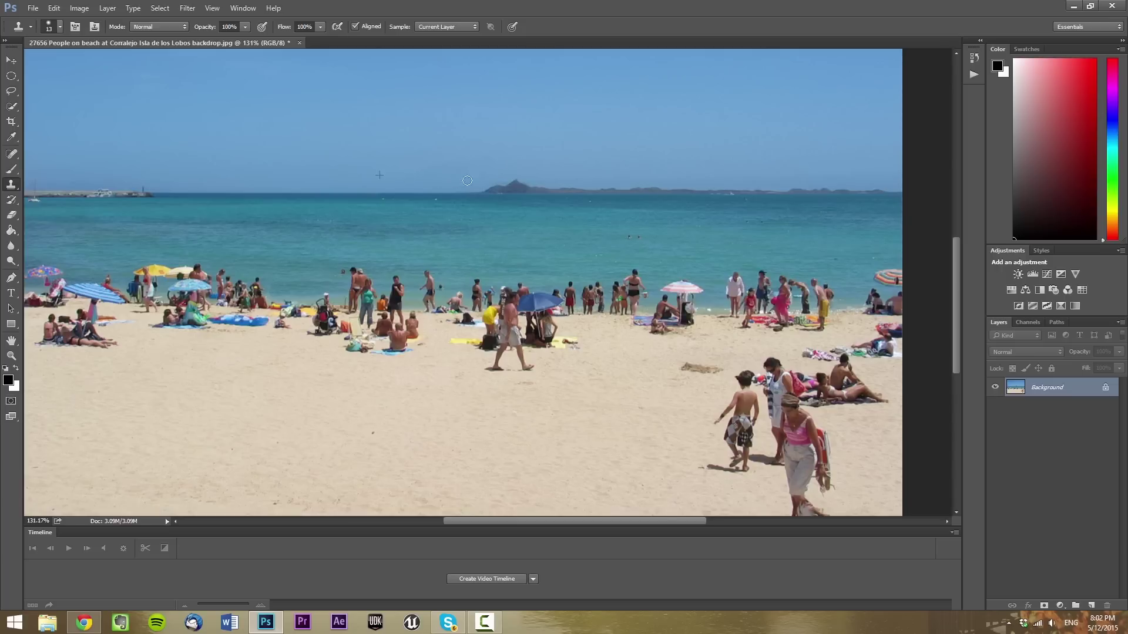
left_click_drag(445, 165, 477, 169)
Clone the clean horizon line over the remaining low coastline all the way to the photo's right edge.
mouse_move(475, 192)
left_mouse_down()
mouse_move(499, 193)
mouse_move(474, 182)
mouse_move(576, 191)
left_mouse_up()
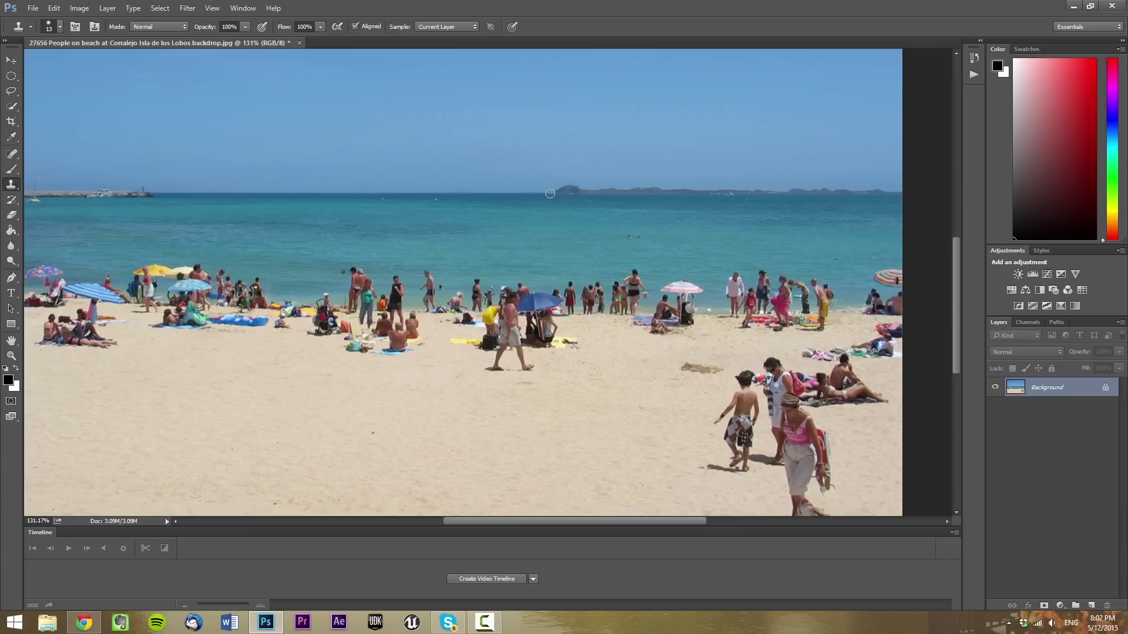
mouse_move(558, 193)
left_mouse_down()
mouse_move(633, 192)
mouse_move(541, 187)
mouse_move(709, 181)
mouse_move(580, 182)
mouse_move(803, 194)
left_mouse_up()
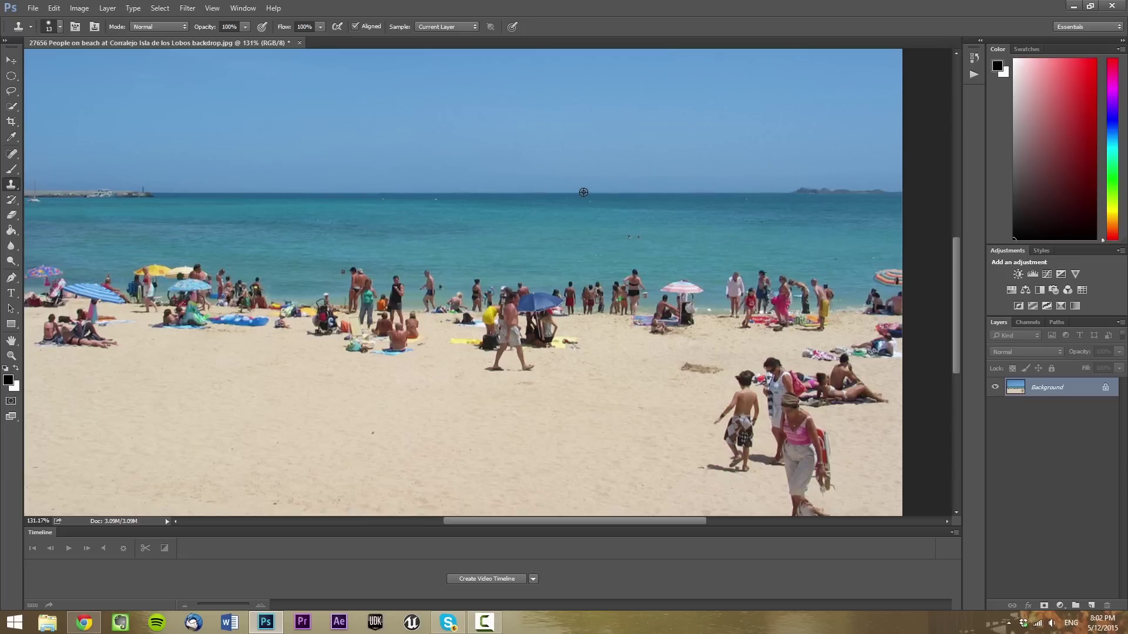
left_click(583, 192, "alt")
left_click_drag(852, 193, 800, 193)
key("ctrl+alt+z")
key("ctrl+alt+z")
mouse_move(790, 191)
left_mouse_down()
mouse_move(893, 193)
mouse_move(834, 193)
mouse_move(876, 190)
left_mouse_up()
key("ctrl+z")
left_click_drag(860, 193, 920, 191)
key("alt")
scroll(585, 201, "up", 5)
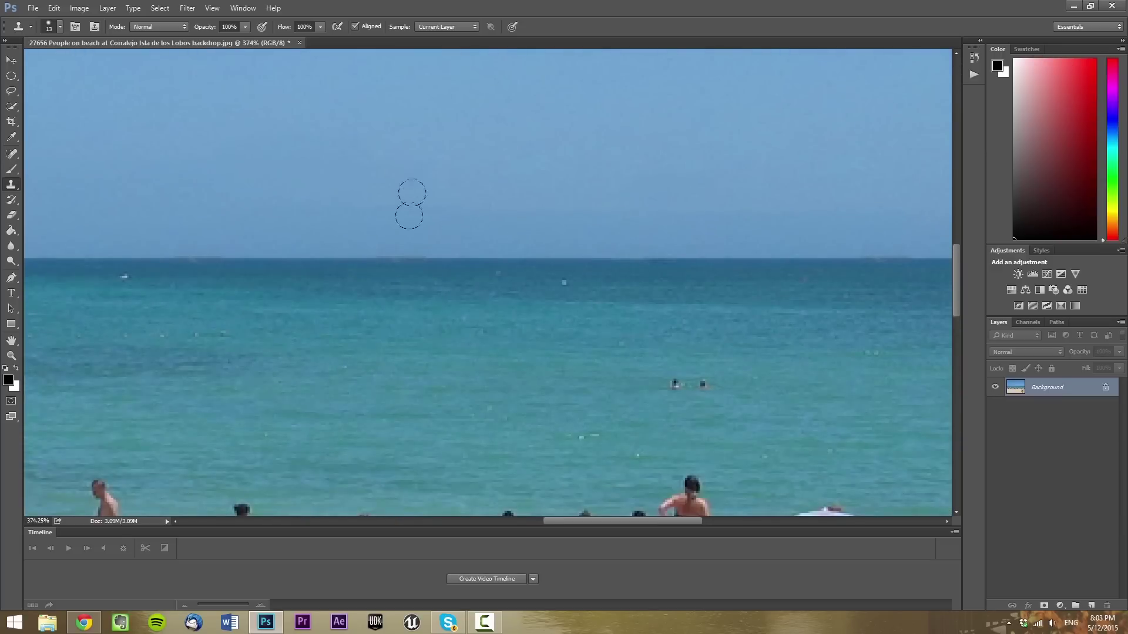
scroll(471, 222, "down", 4)
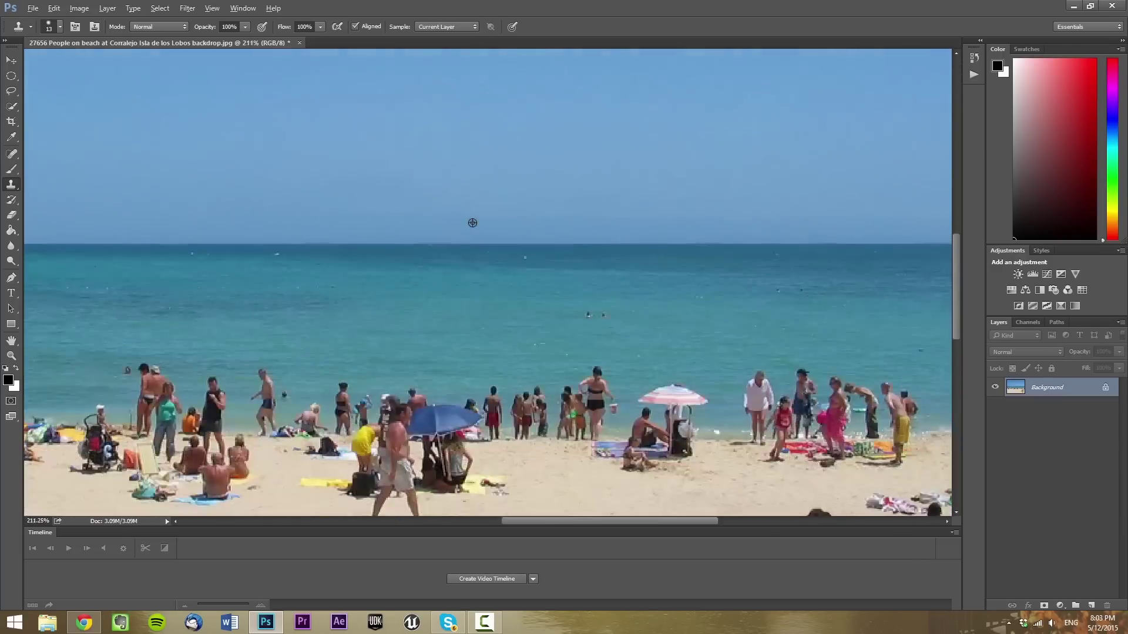
Even out the patchy sky just above the horizon by cloning clear sky over the leftover mountain haze.
left_click(11, 154)
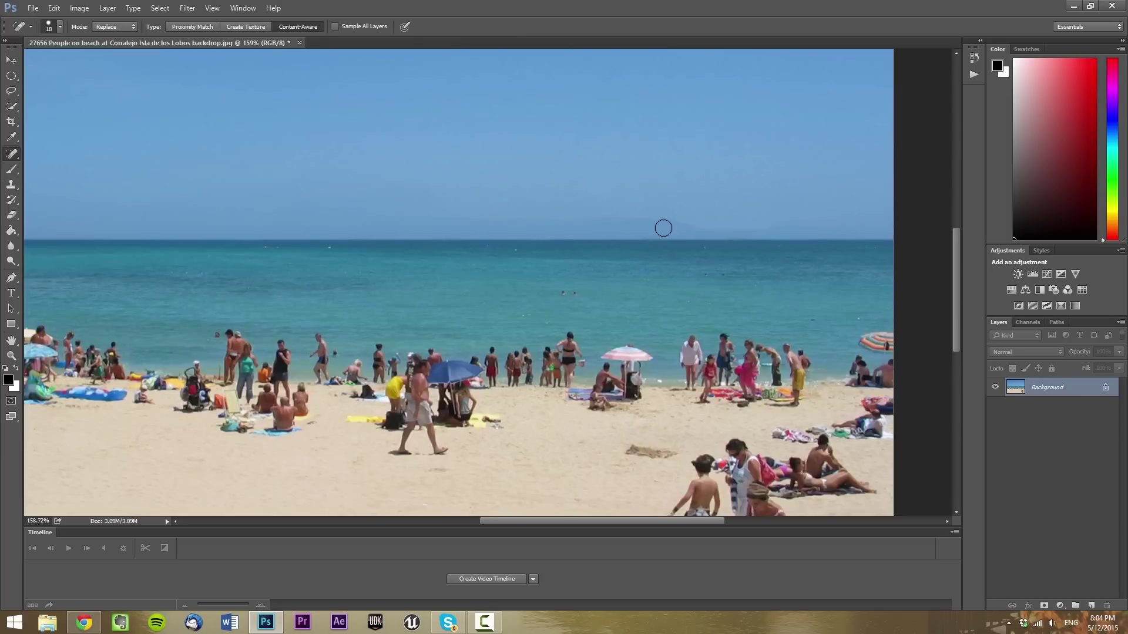
left_click(11, 186)
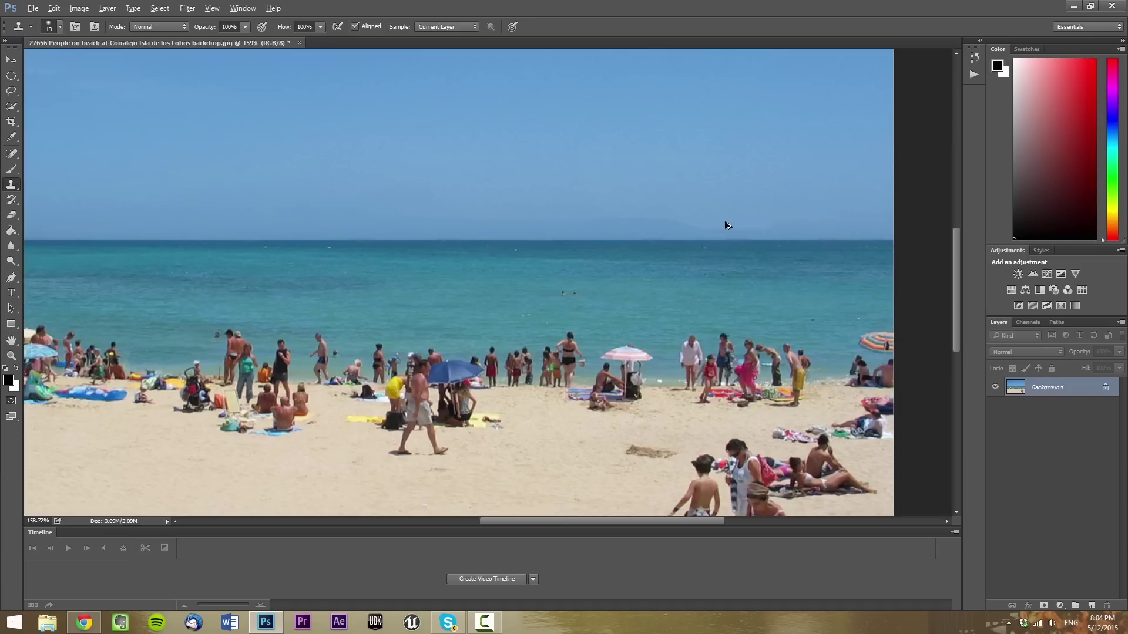
left_click(346, 228, "alt")
left_click(480, 237)
mouse_move(694, 225)
left_mouse_down()
mouse_move(542, 214)
mouse_move(605, 206)
mouse_move(504, 207)
mouse_move(569, 194)
mouse_move(773, 204)
mouse_move(718, 220)
mouse_move(748, 226)
left_mouse_up()
left_click(286, 219, "alt")
mouse_move(522, 213)
left_mouse_down()
mouse_move(584, 206)
mouse_move(483, 209)
mouse_move(539, 204)
mouse_move(405, 192)
mouse_move(746, 171)
mouse_move(829, 197)
mouse_move(805, 208)
mouse_move(884, 219)
mouse_move(858, 214)
mouse_move(861, 196)
mouse_move(687, 197)
mouse_move(751, 194)
mouse_move(693, 186)
mouse_move(657, 211)
mouse_move(703, 213)
mouse_move(625, 216)
left_mouse_up()
mouse_move(546, 188)
left_mouse_down()
mouse_move(432, 202)
mouse_move(221, 203)
mouse_move(260, 214)
left_mouse_up()
left_click(260, 213, "alt")
mouse_move(428, 212)
left_mouse_down()
mouse_move(451, 202)
mouse_move(365, 196)
mouse_move(518, 188)
mouse_move(353, 163)
mouse_move(505, 157)
mouse_move(743, 181)
left_mouse_up()
left_click(460, 208, "alt")
left_click_drag(738, 227, 844, 232)
mouse_move(816, 206)
left_mouse_down()
mouse_move(819, 189)
mouse_move(872, 192)
left_mouse_up()
scroll(584, 302, "down", 2)
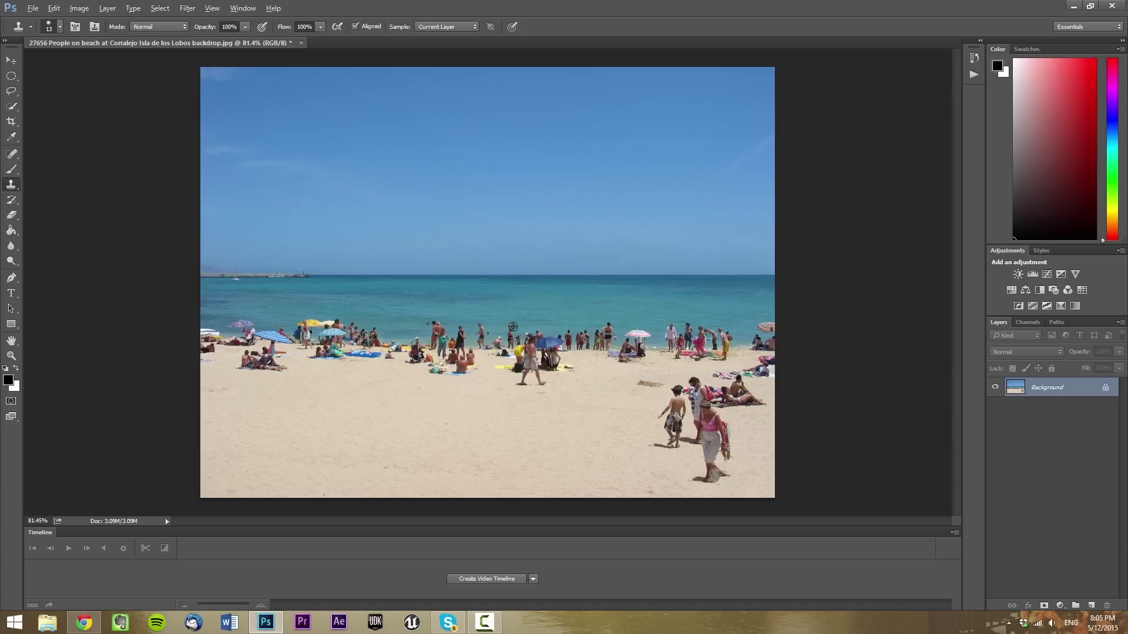
key("alt")
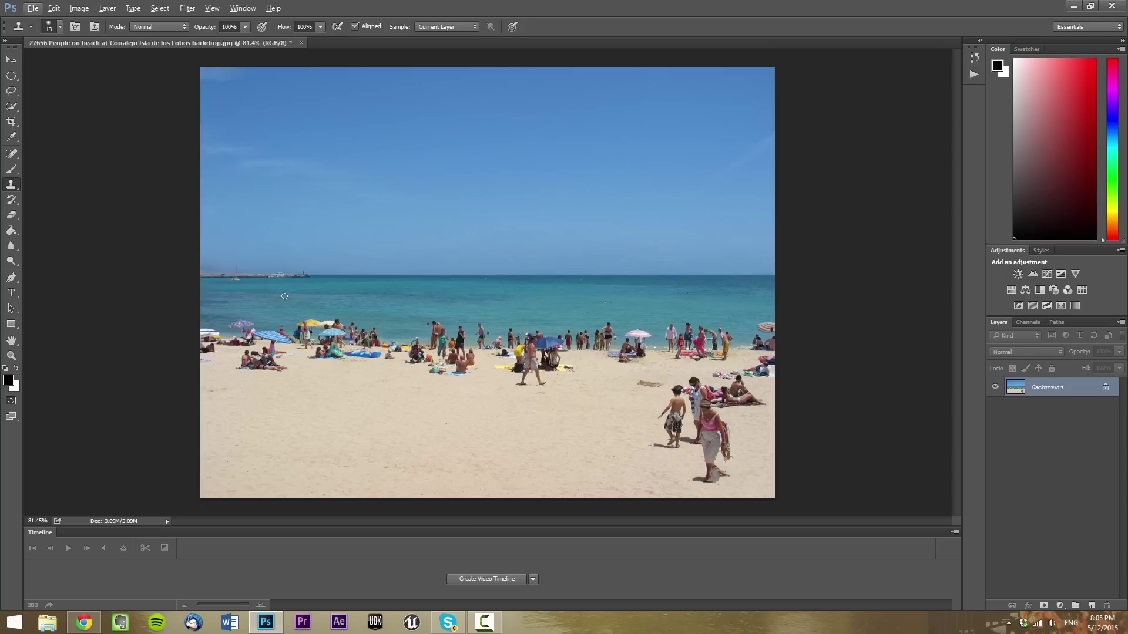